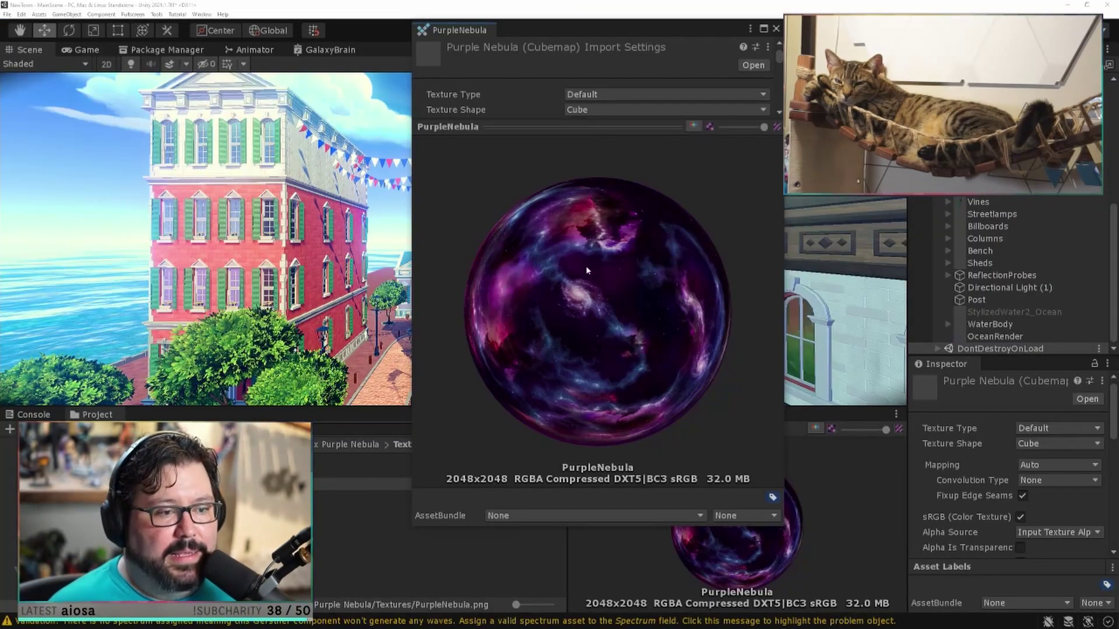
Rotate the PurpleNebula cubemap preview, then close its floating import settings window.
drag(538, 254, 606, 327)
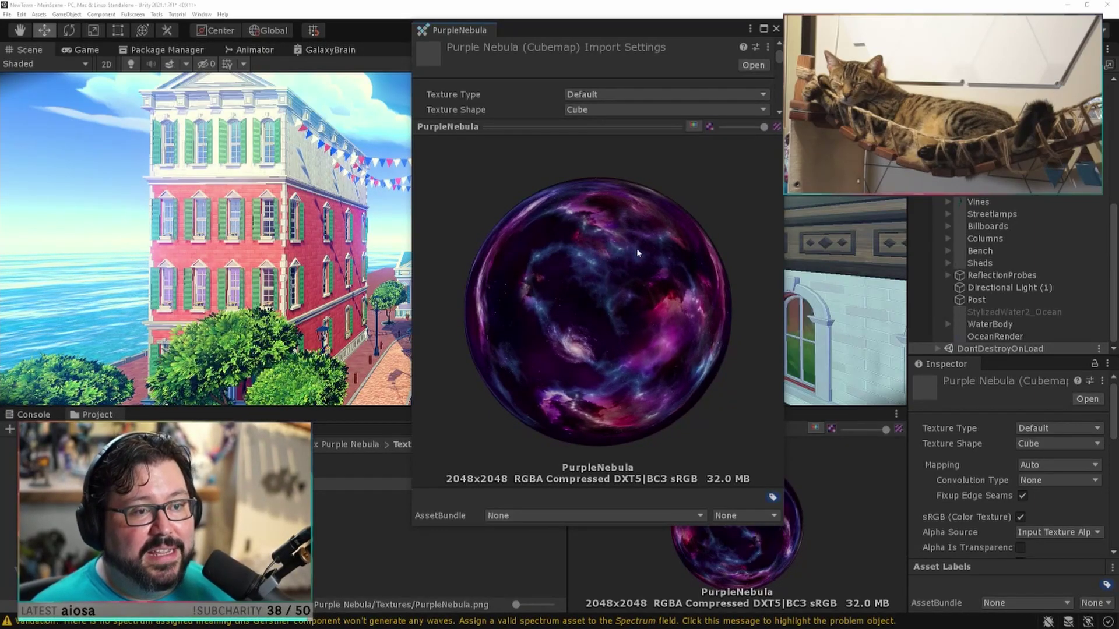
click(777, 30)
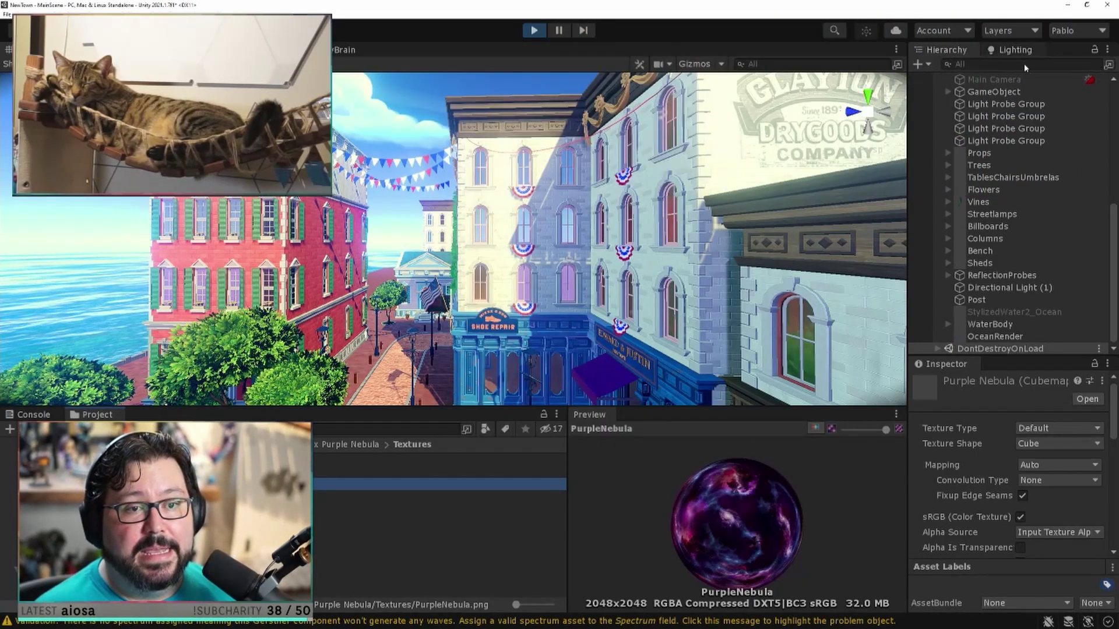
Set the Environment skybox material to SkyboxPurpleNebula_Material and view the nebula sky.
click(1014, 50)
click(983, 71)
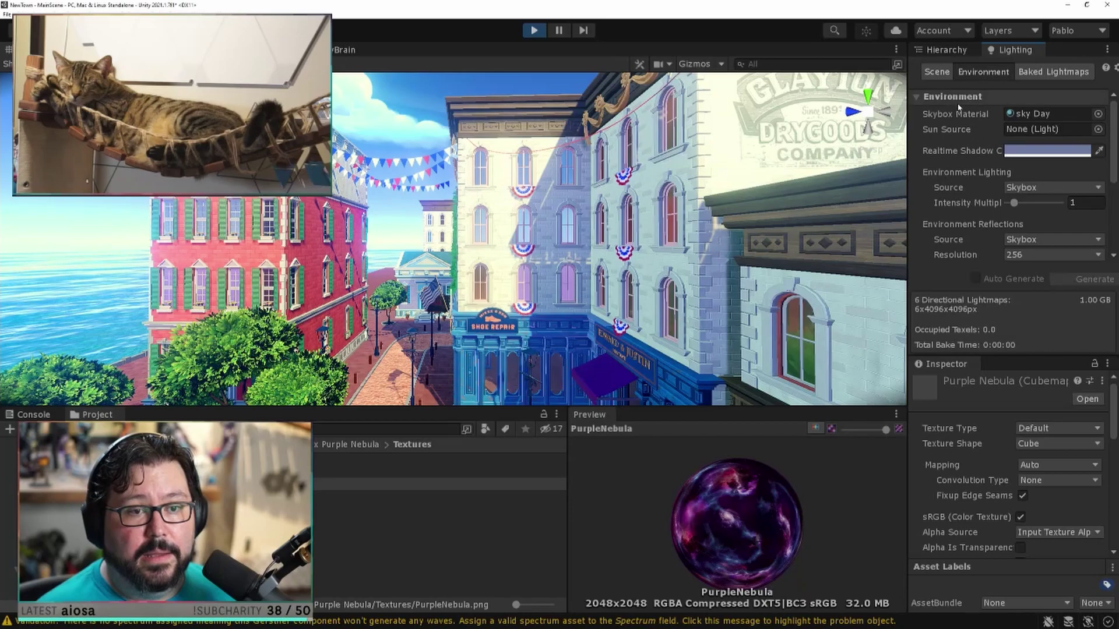
click(1099, 115)
text(nebula)
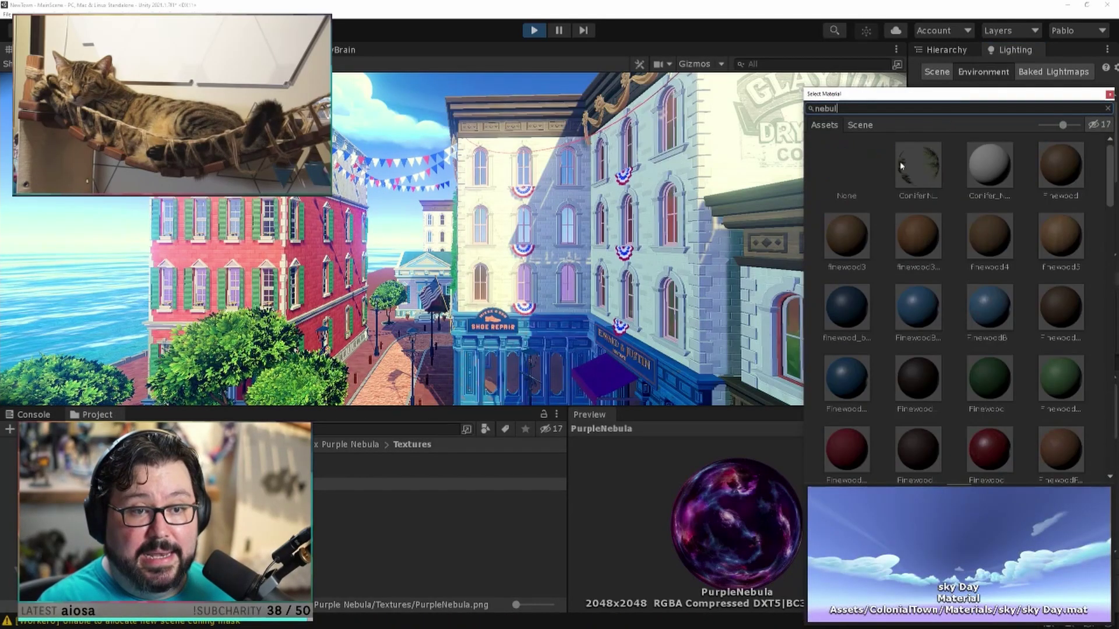
click(865, 151)
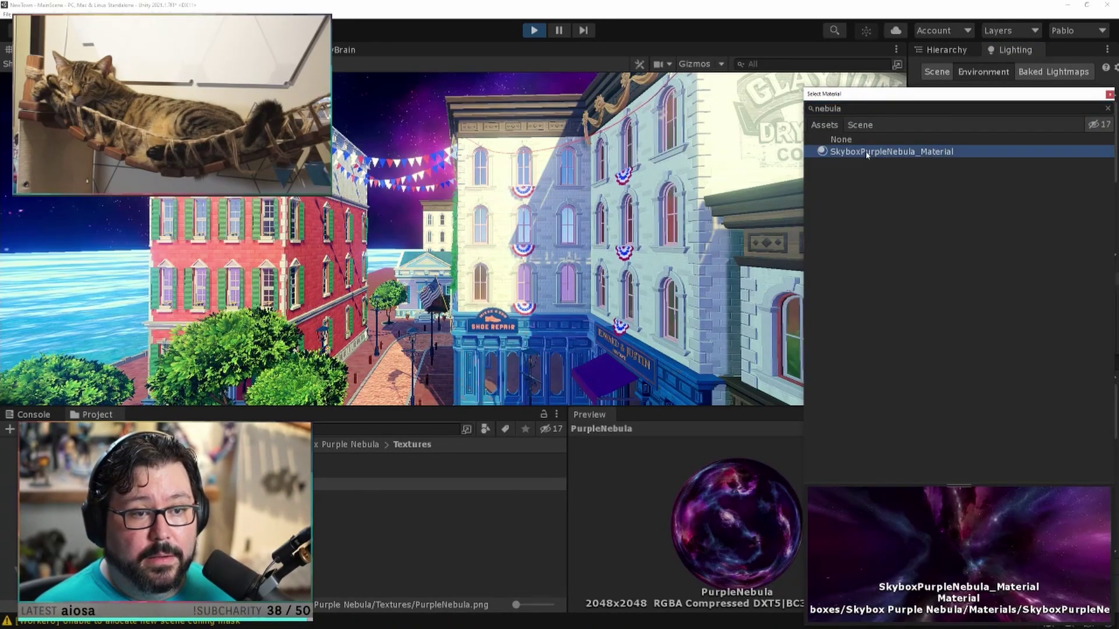
double_click(865, 150)
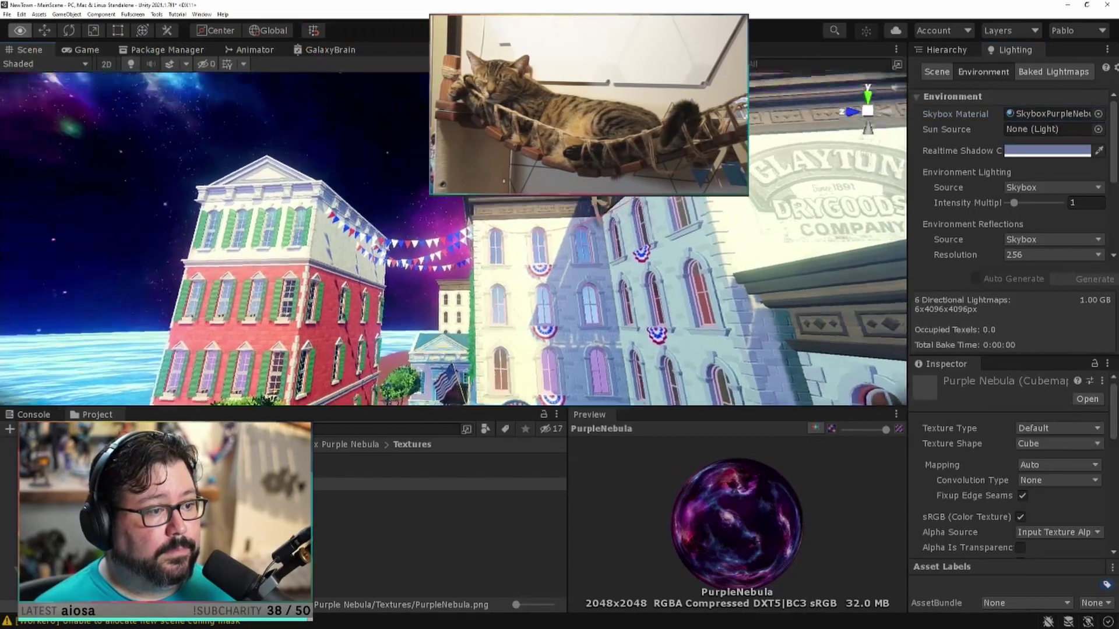
right_drag(251, 291, 355, 211)
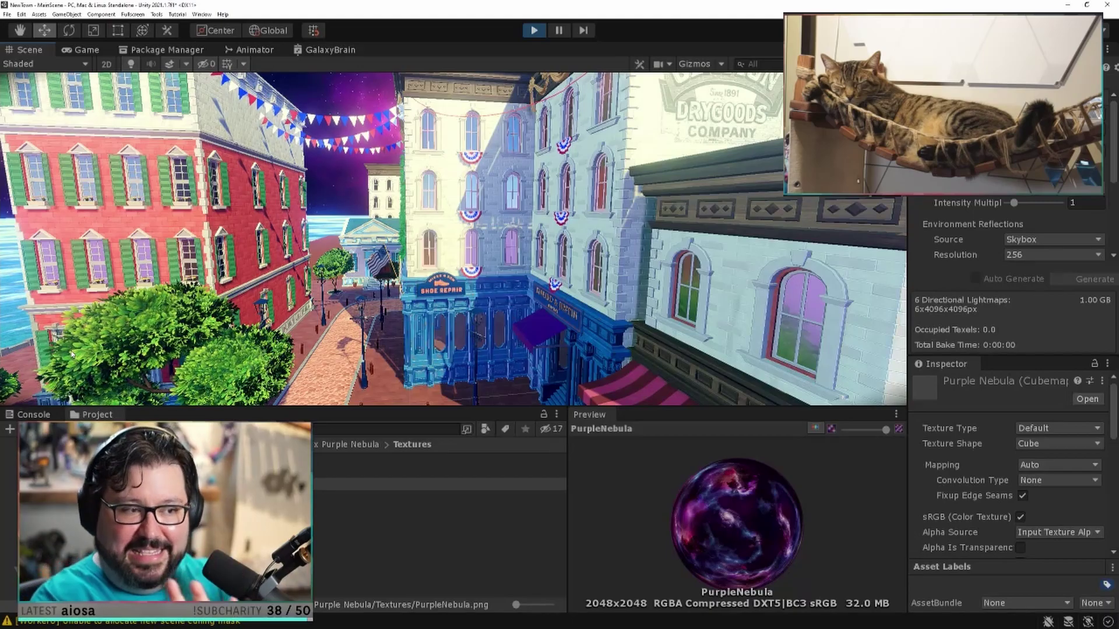
Fly the Scene view over to the nebula-textured character and orbit around it.
right_drag(72, 354, 224, 279)
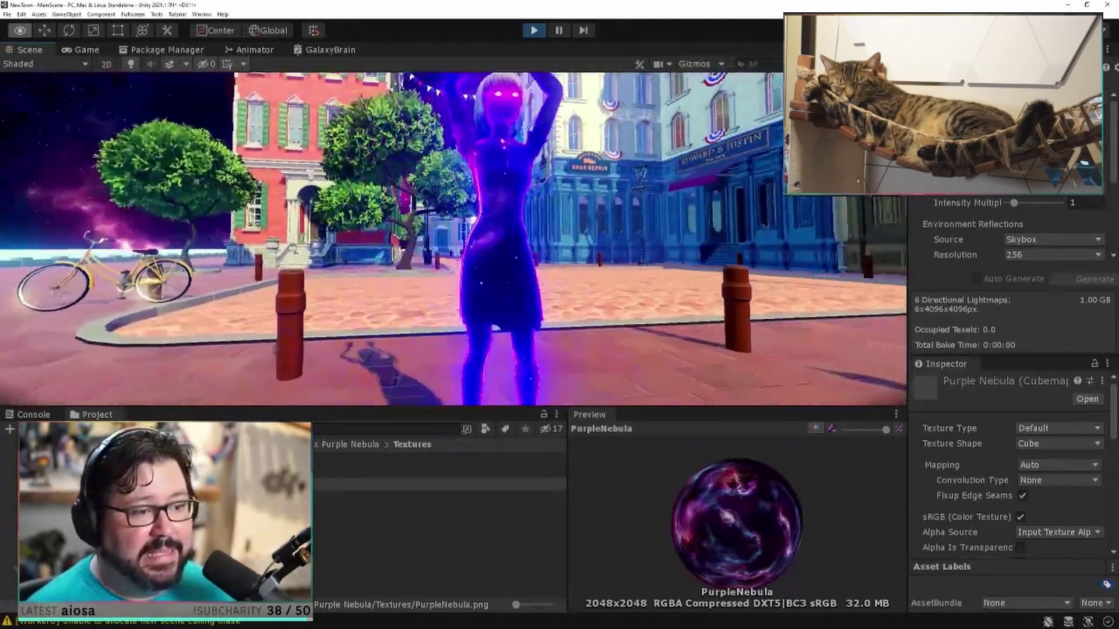
right_drag(224, 278, 227, 257)
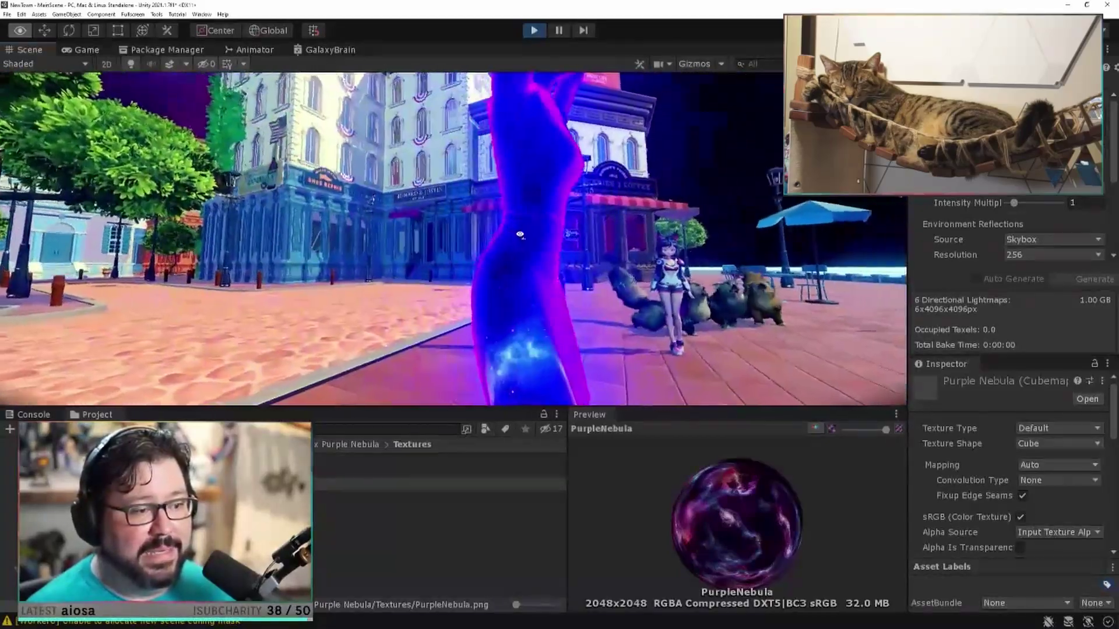
mouse_move(520, 234)
right_down()
mouse_move(897, 236)
mouse_move(87, 236)
mouse_move(219, 235)
mouse_move(332, 258)
mouse_move(338, 216)
mouse_move(489, 285)
right_up()
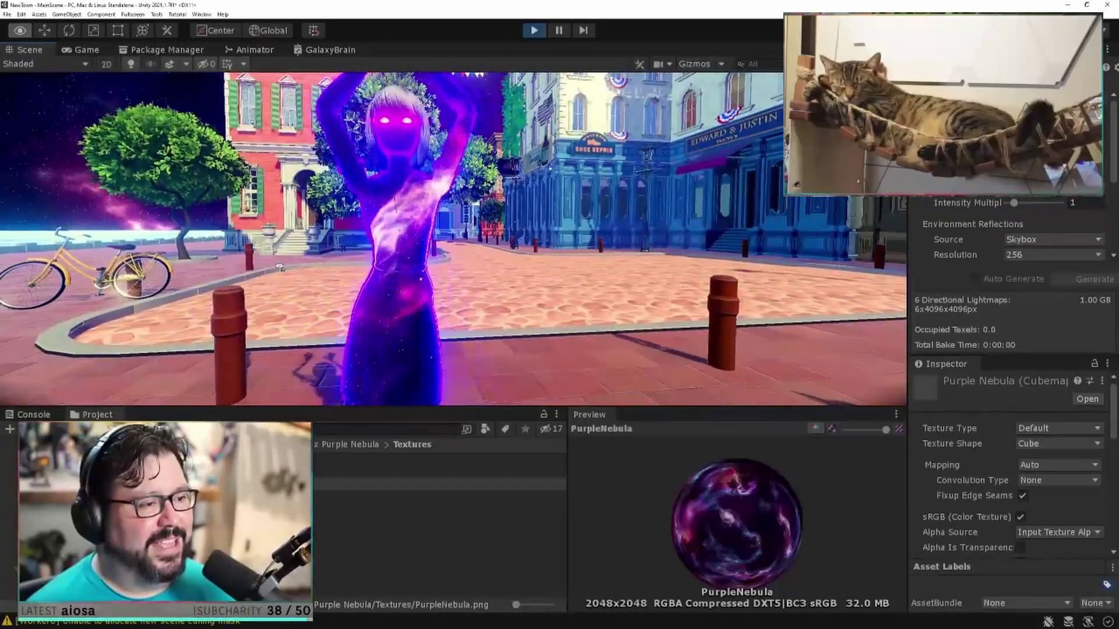
Maximize the GalaxyBrain graph and inspect its Position, Camera and Subtract nodes.
click(314, 51)
key(shift+space)
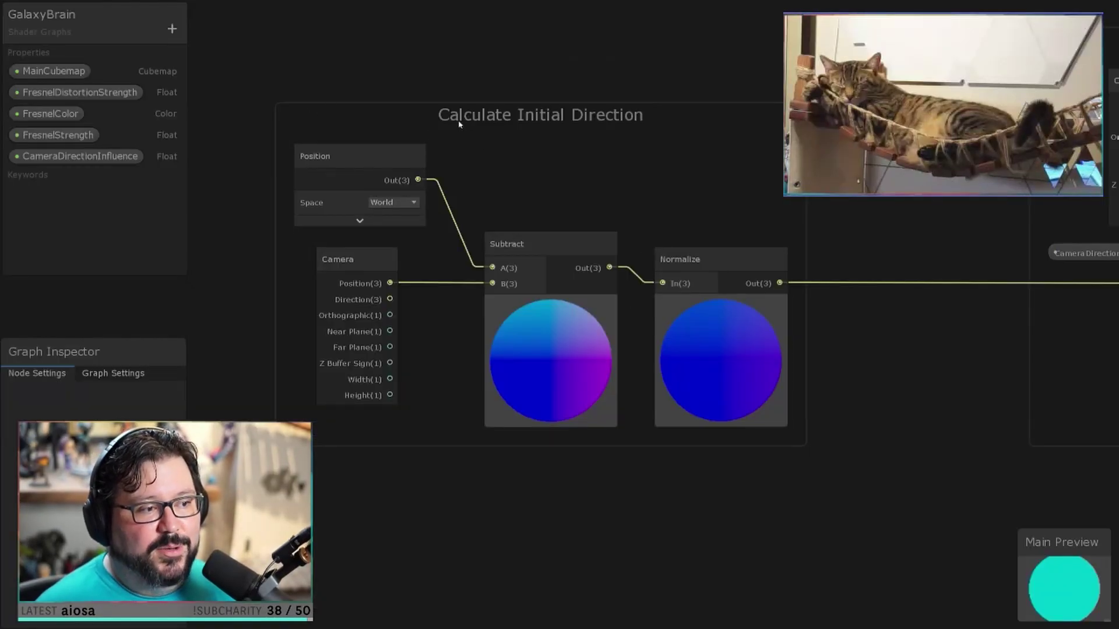
click(334, 158)
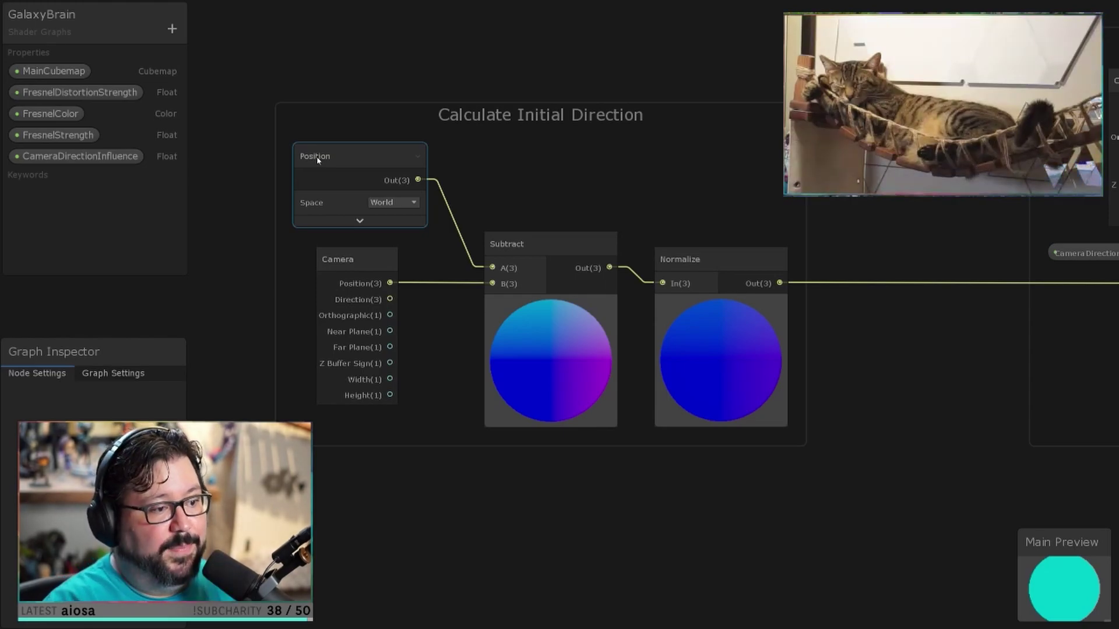
click(360, 263)
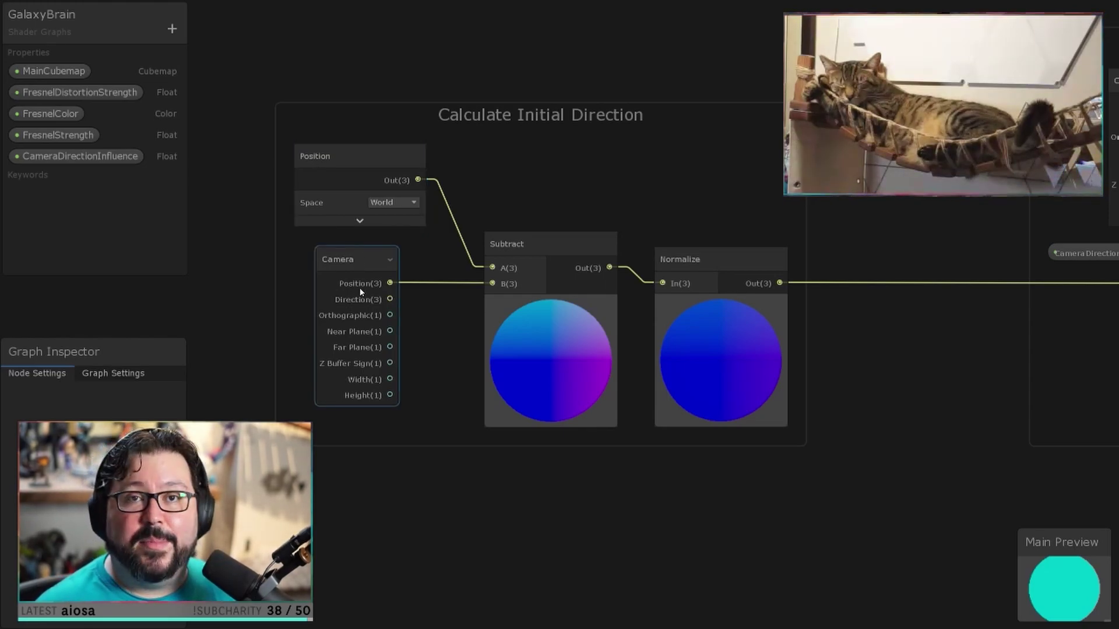
click(449, 257)
click(500, 266)
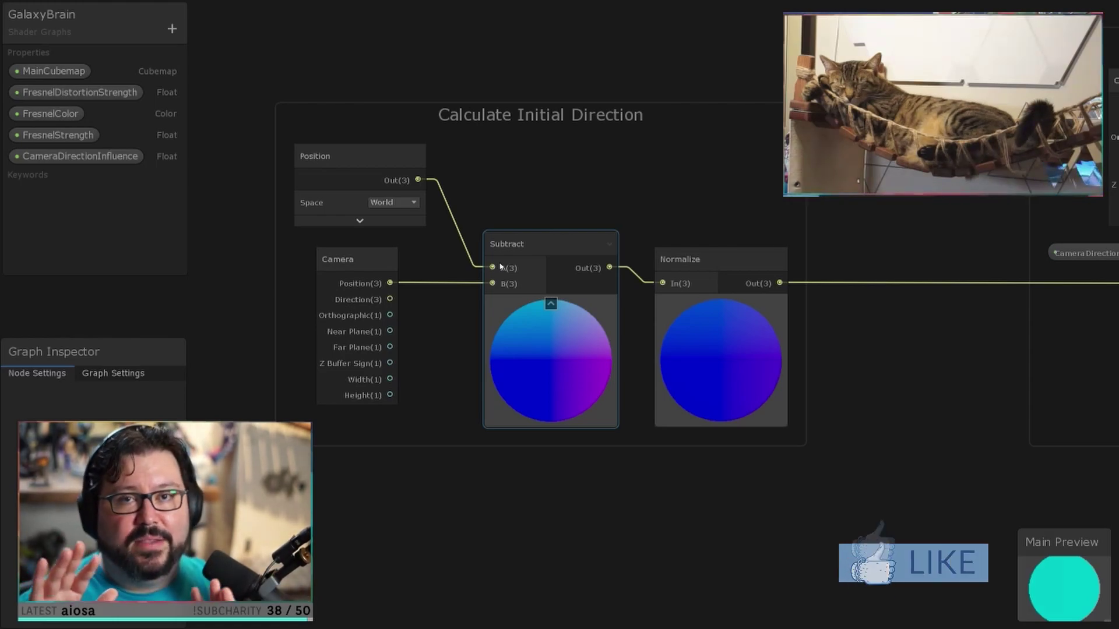
click(635, 87)
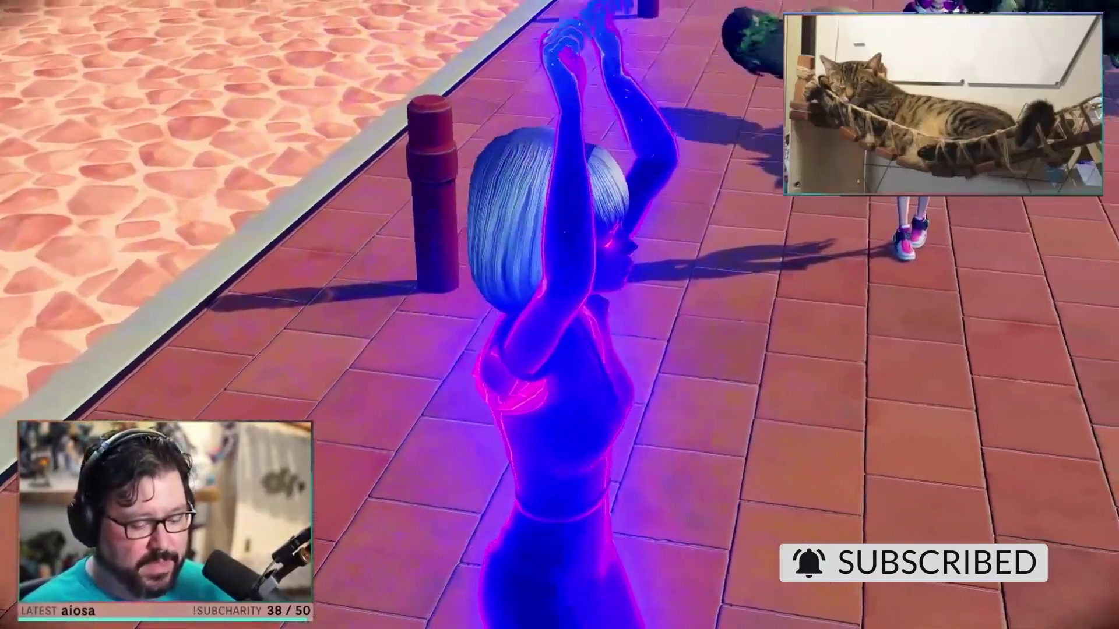
key(F10)
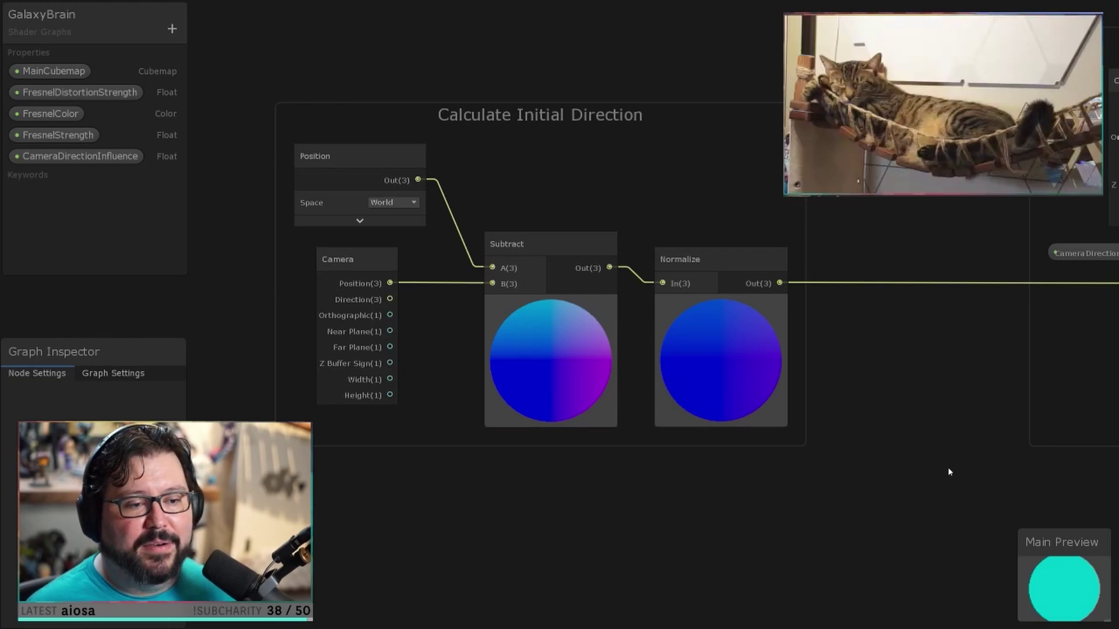
middle_drag(949, 469, 382, 495)
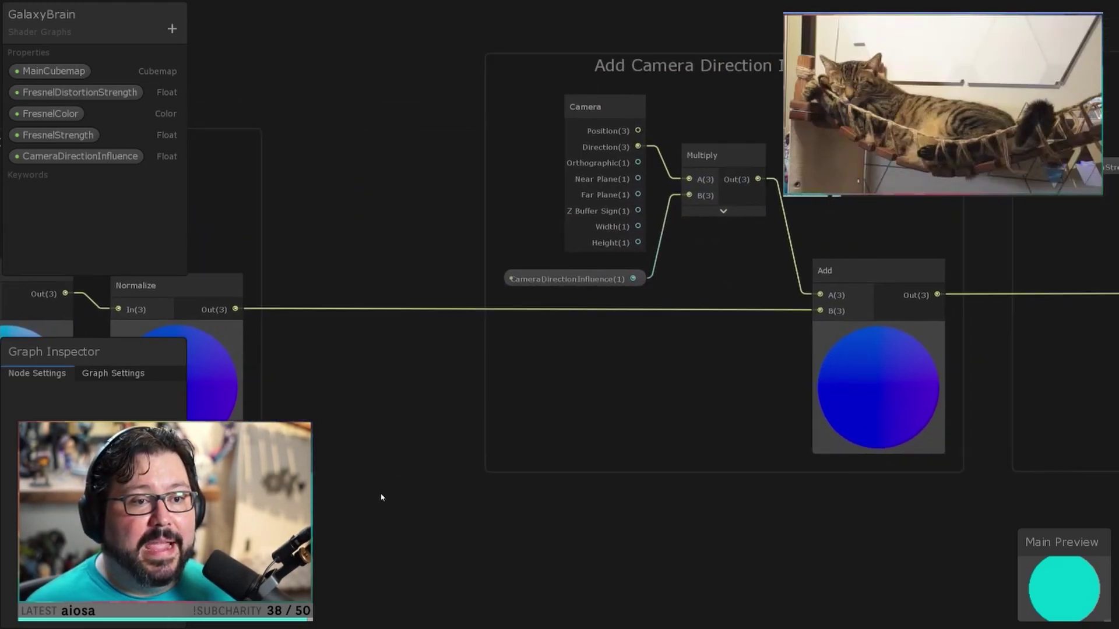
Pan to the Add Camera Direction Influence group and select the CameraDirectionInfluence property.
middle_drag(557, 434, 490, 470)
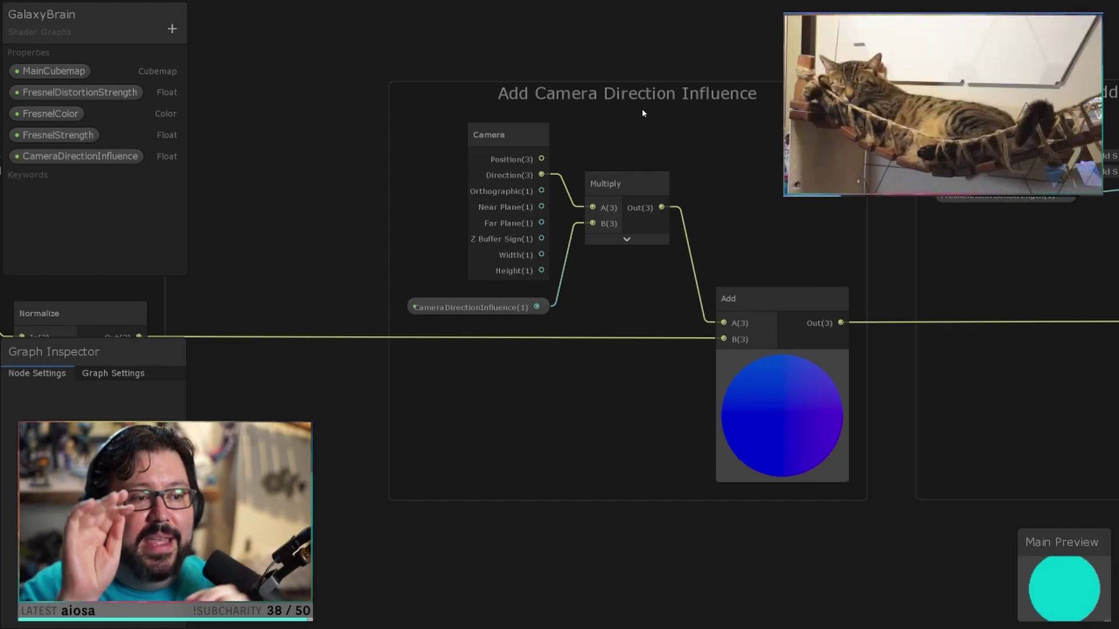
click(489, 309)
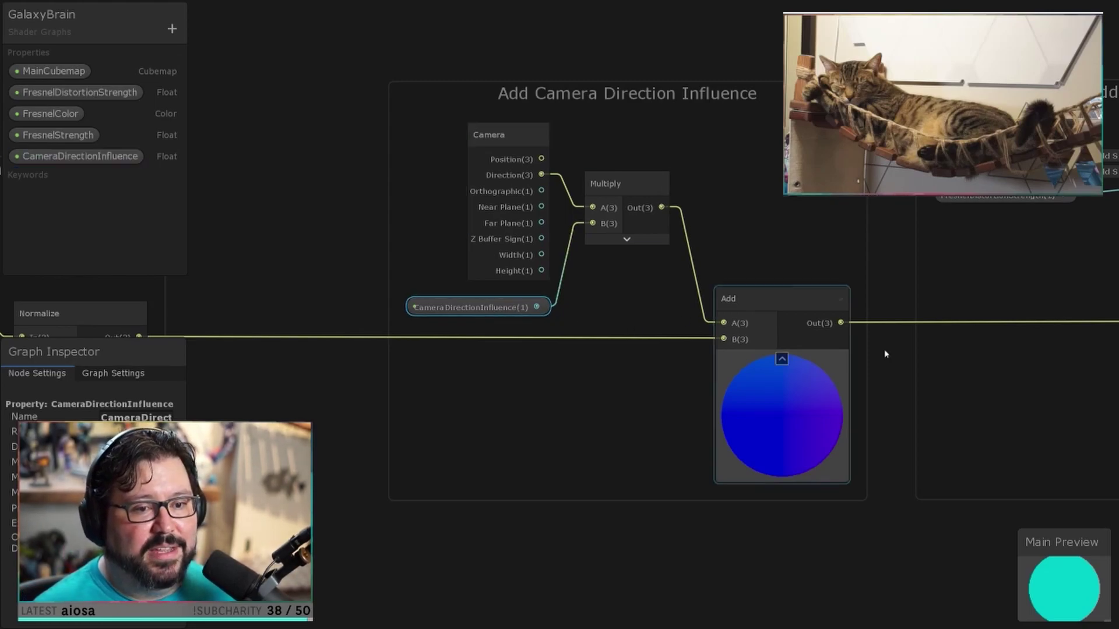
Return from the Add Fresnel Distortion group to the GalaxyBrain editor and add a Fresnel Effect node.
middle_drag(1069, 350, 577, 379)
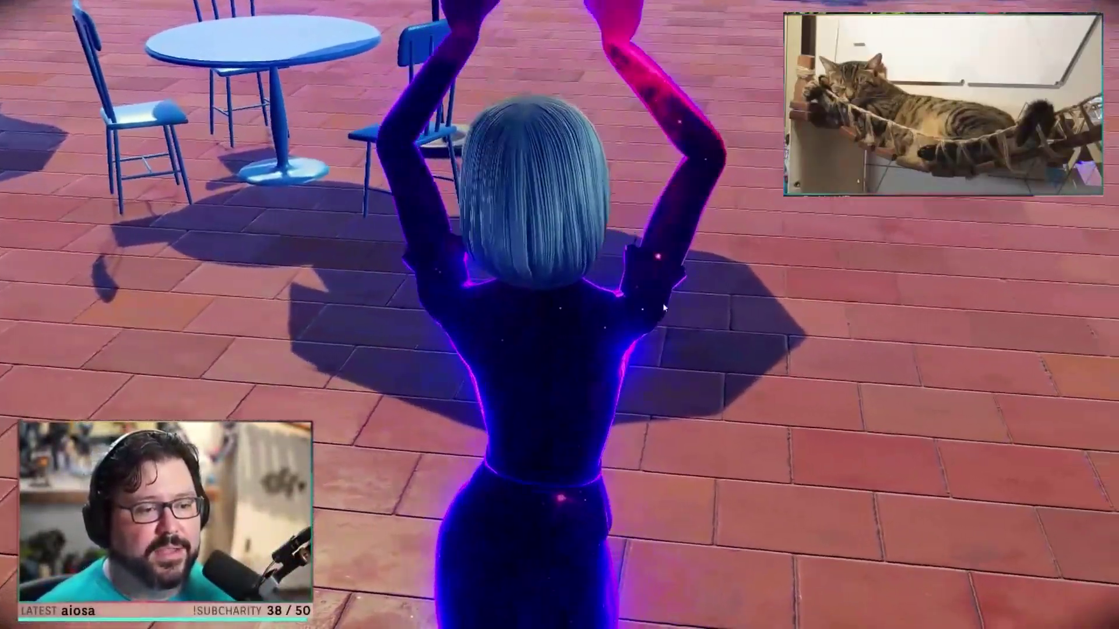
key(F11)
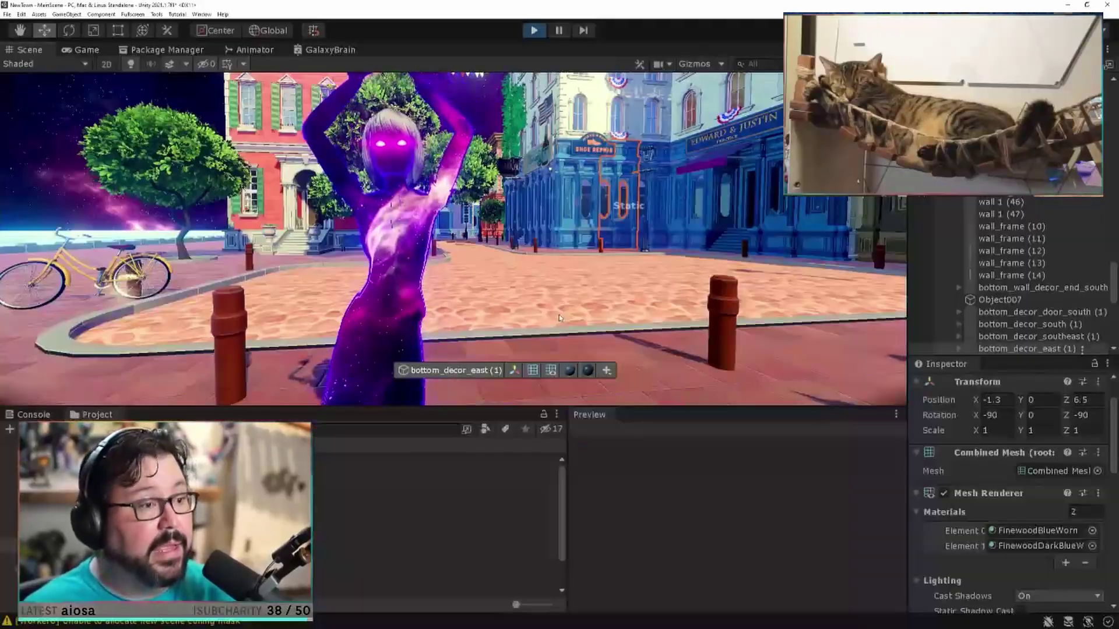
click(340, 51)
key(Return)
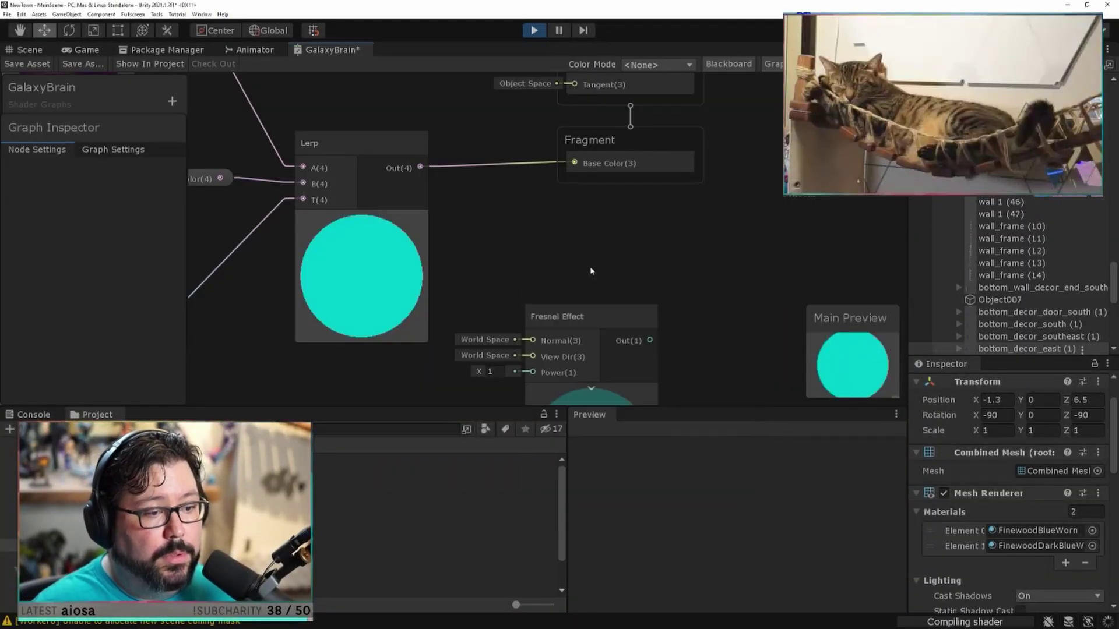
Wire the Fresnel Effect output straight into Fragment Base Color and check the Game view.
drag(651, 341, 602, 214)
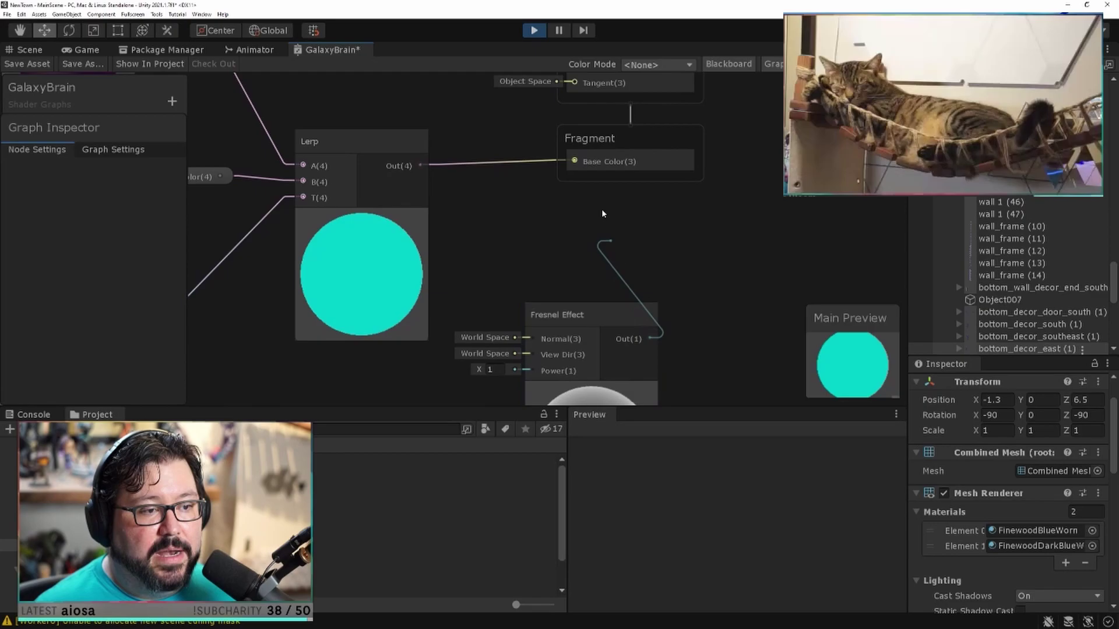
drag(577, 166, 576, 162)
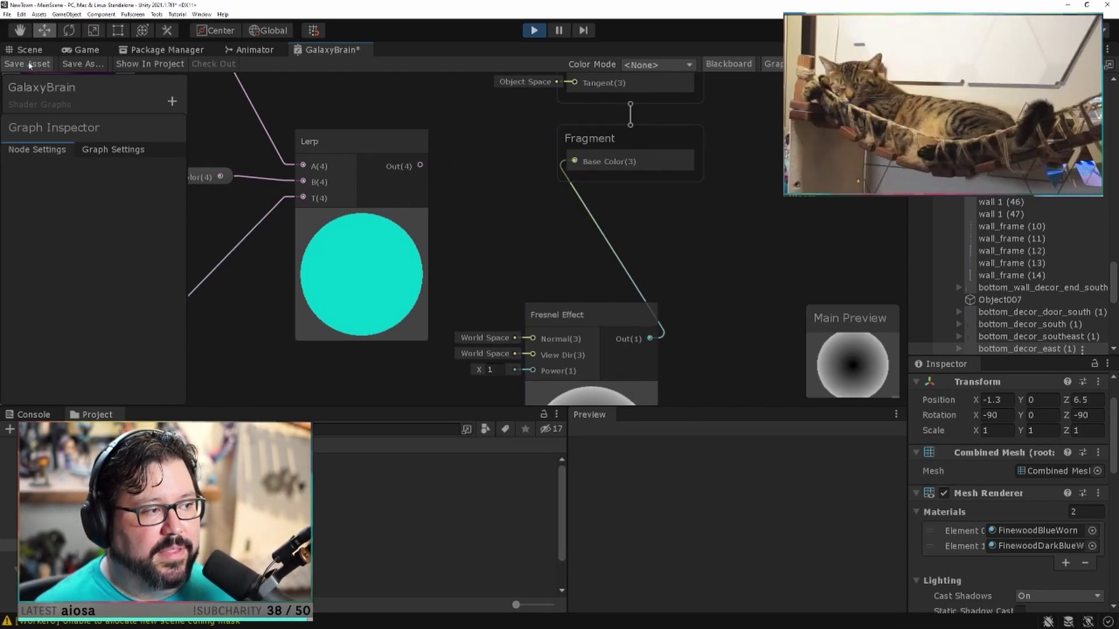
click(82, 50)
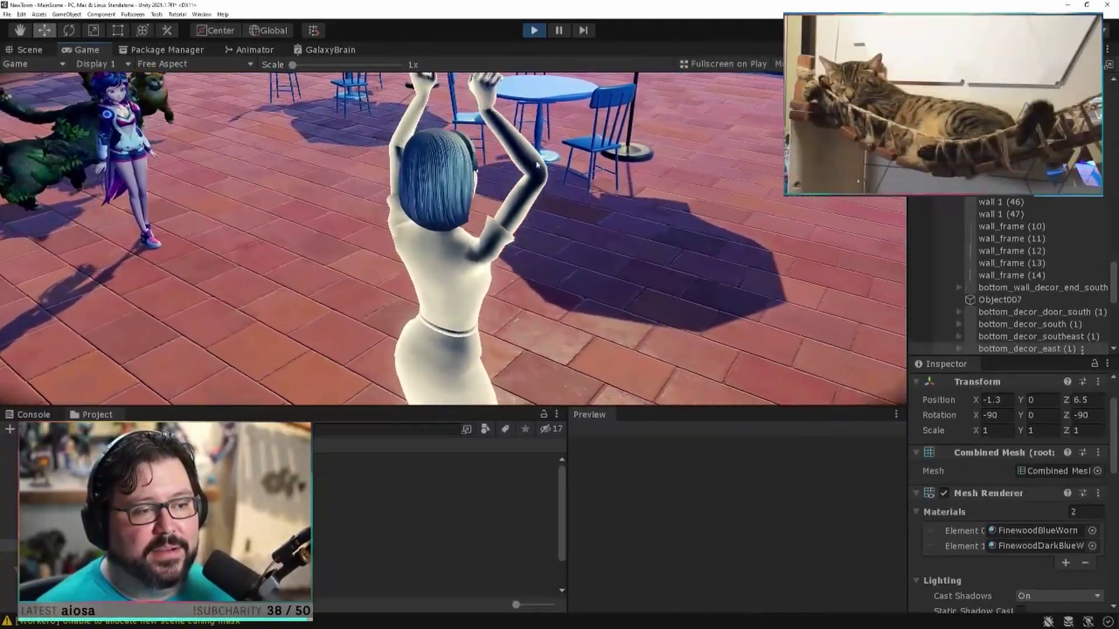
Raise the Fresnel Effect Power to about 2.69.
click(330, 49)
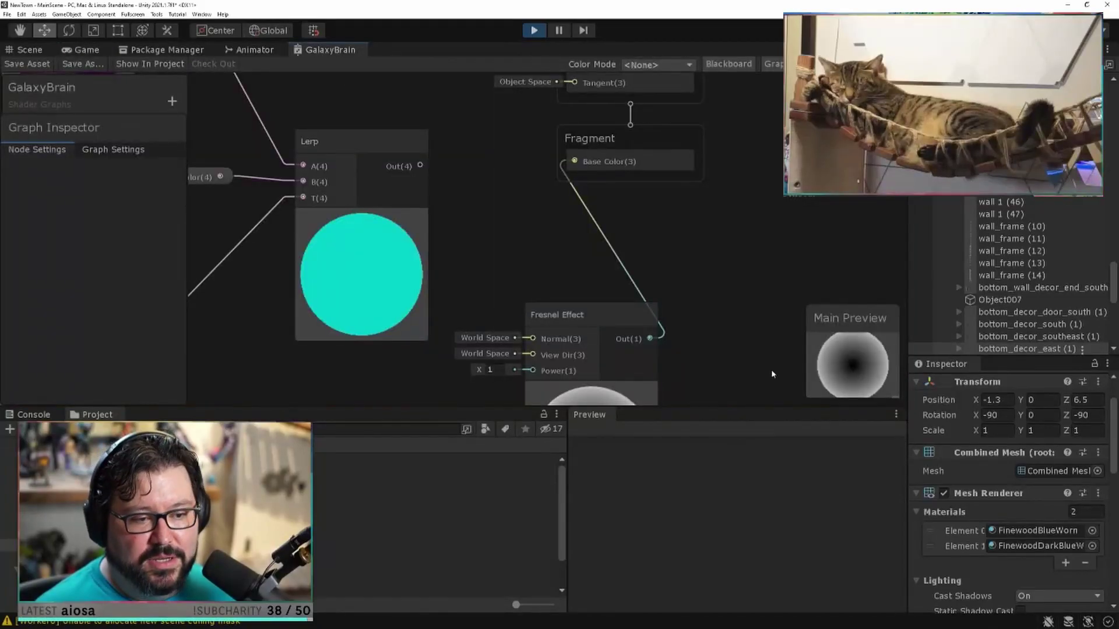
middle_drag(771, 374, 764, 318)
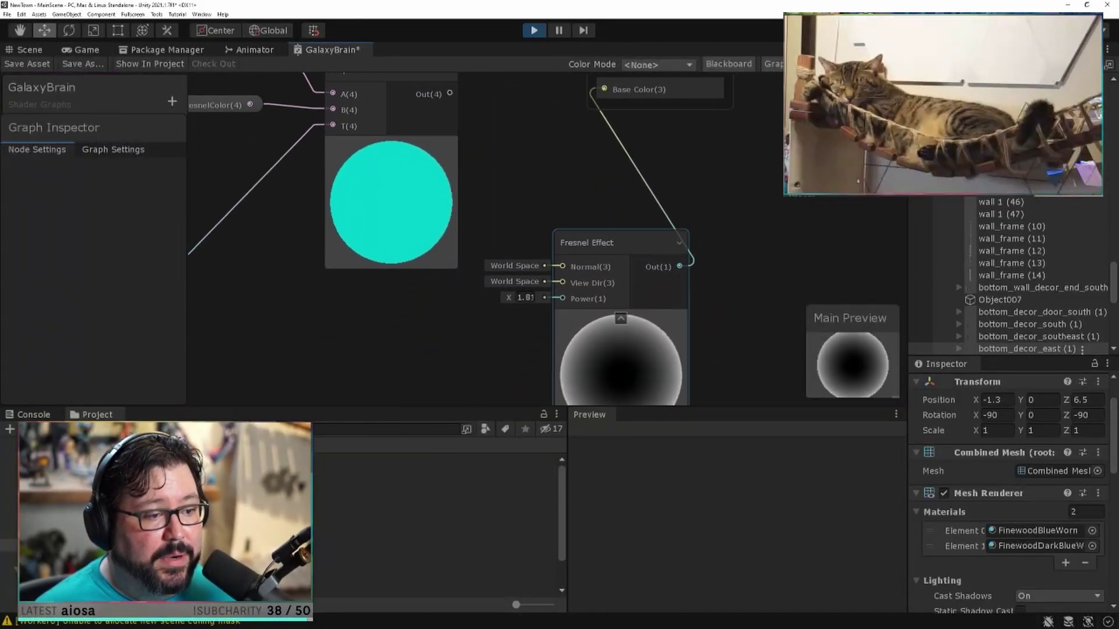
drag(511, 294, 553, 298)
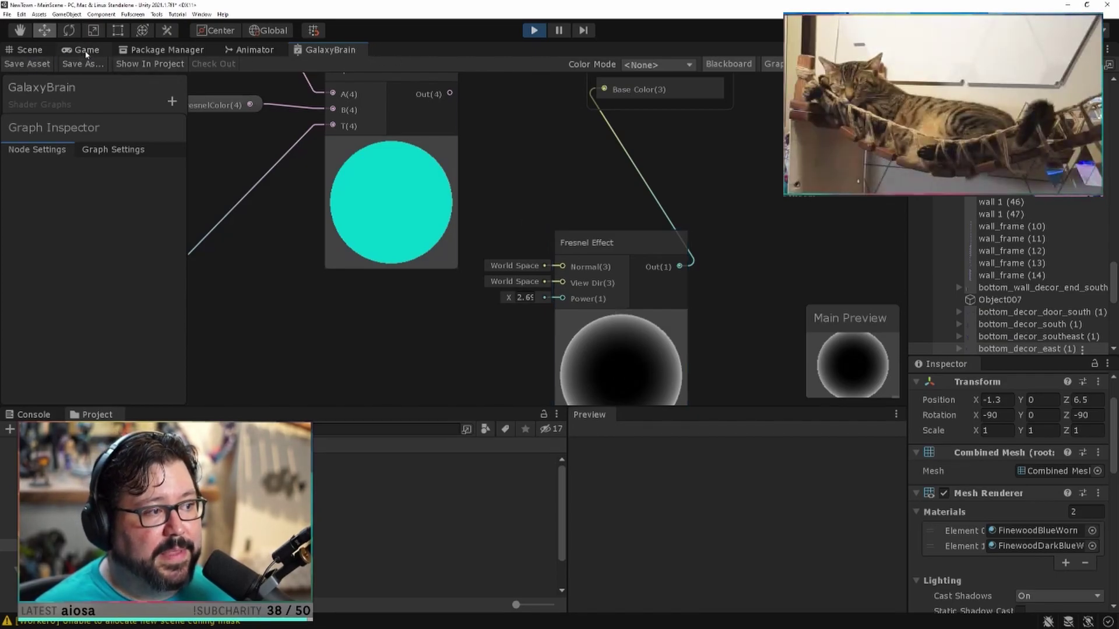
View the running game to see the character's thinner white Fresnel rim.
click(86, 51)
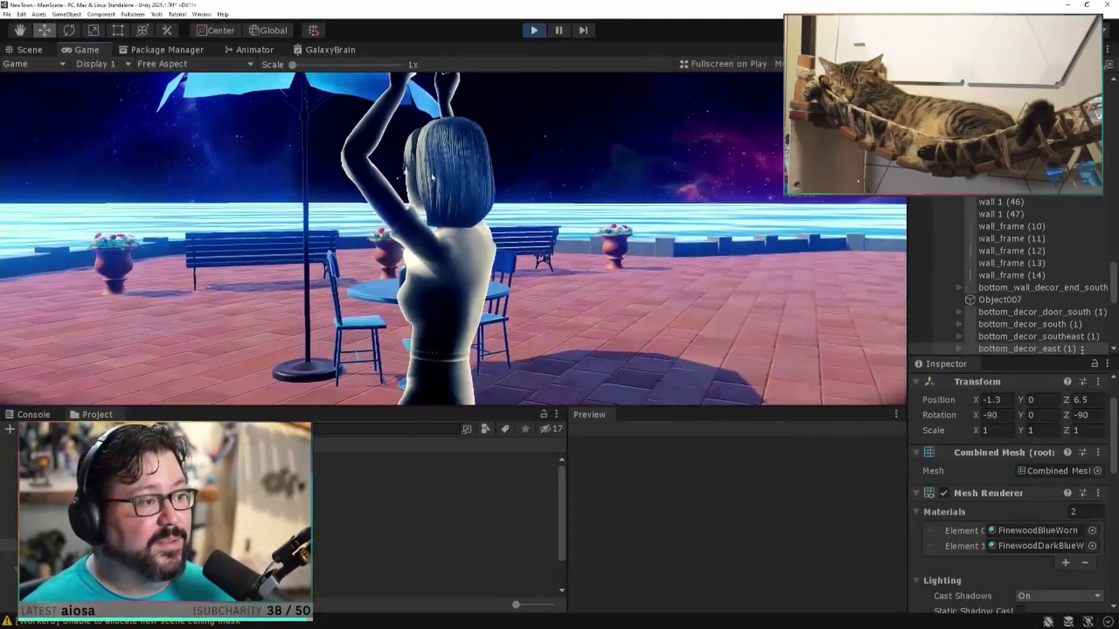
Reconnect the Lerp output to the Fragment Base Color input.
click(330, 50)
middle_drag(728, 299, 679, 271)
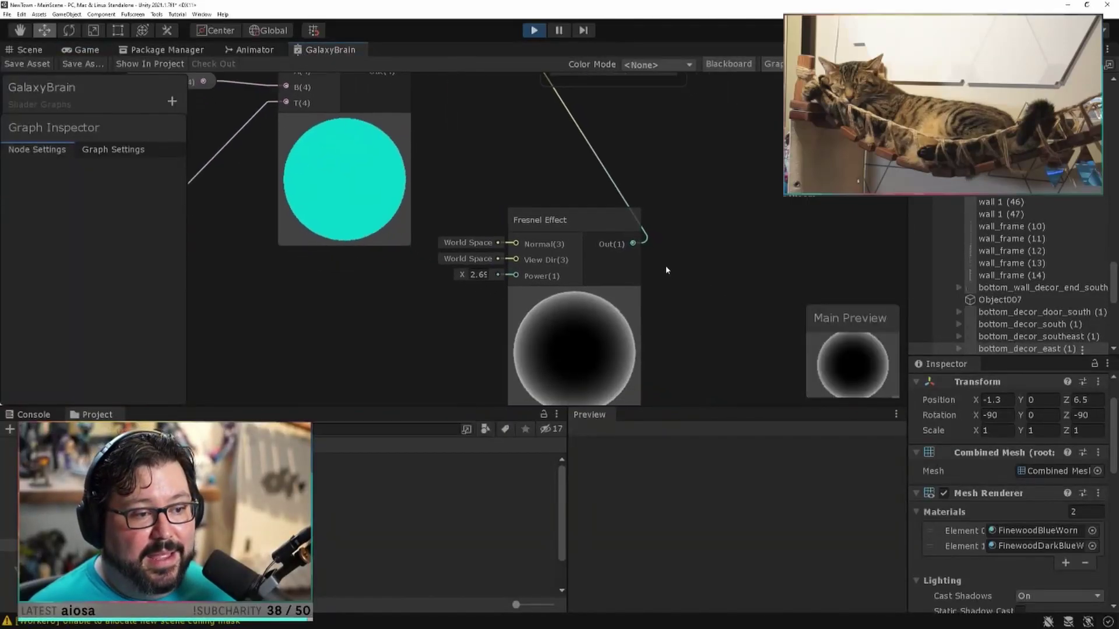
scroll(679, 272, down, 3)
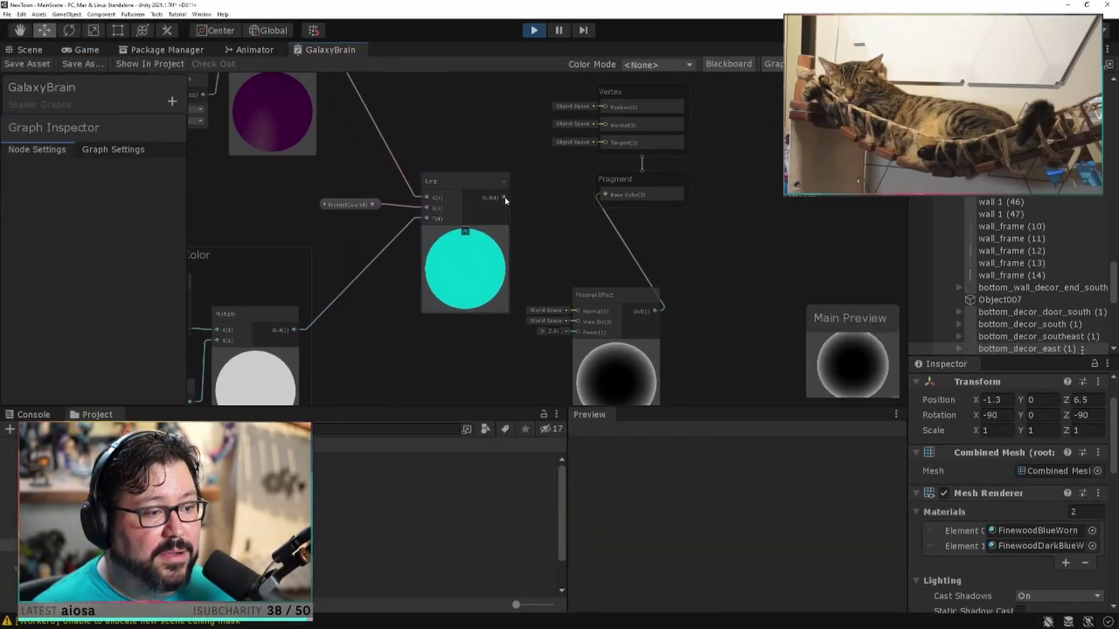
drag(610, 194, 606, 194)
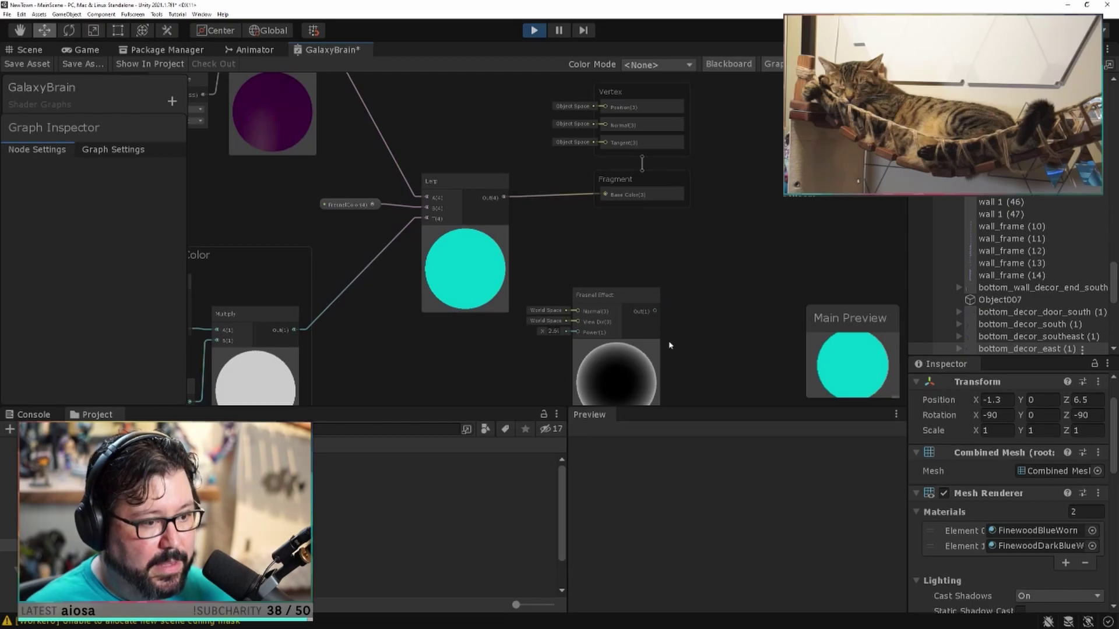
Delete the test Fresnel Effect node and view the Fresnel distortion nodes fullscreen.
click(603, 295)
key(Delete)
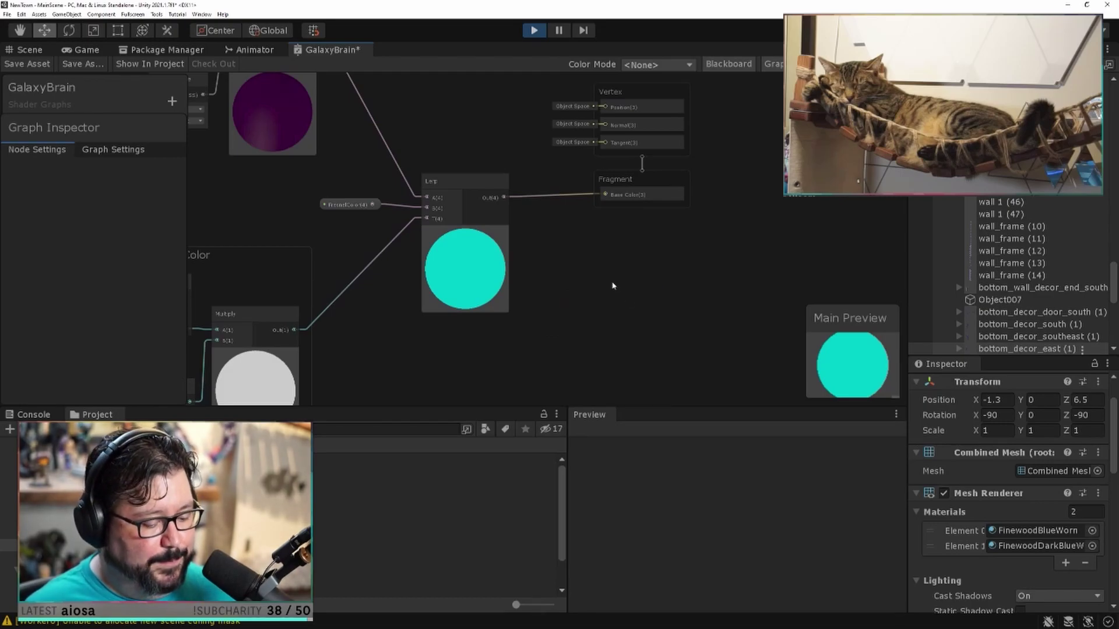
key(F9)
middle_drag(612, 288, 843, 320)
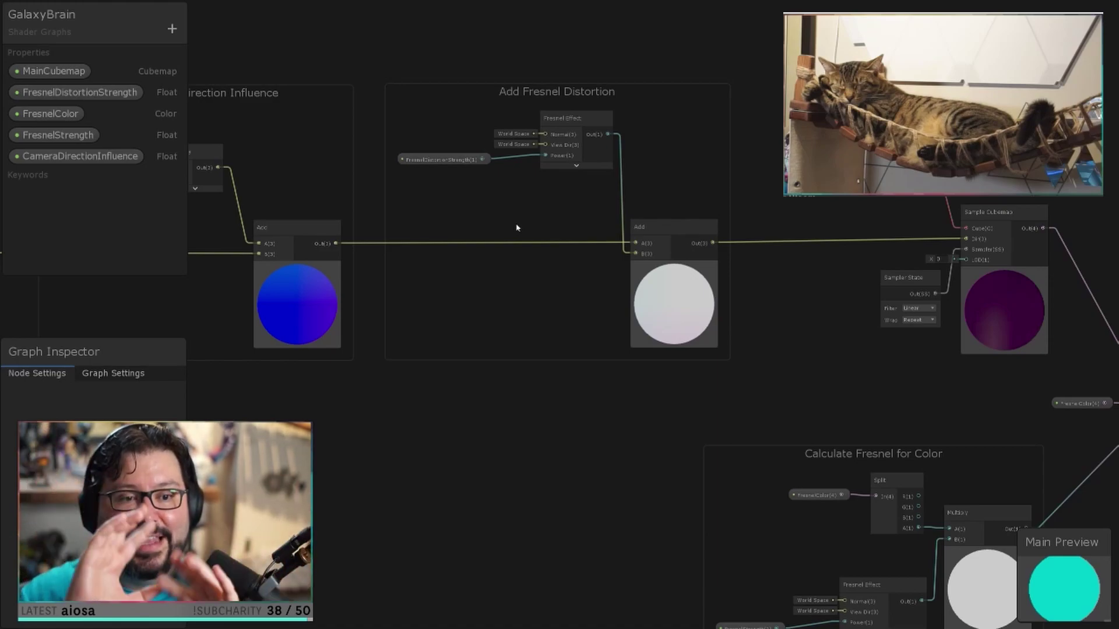
middle_drag(873, 377, 463, 346)
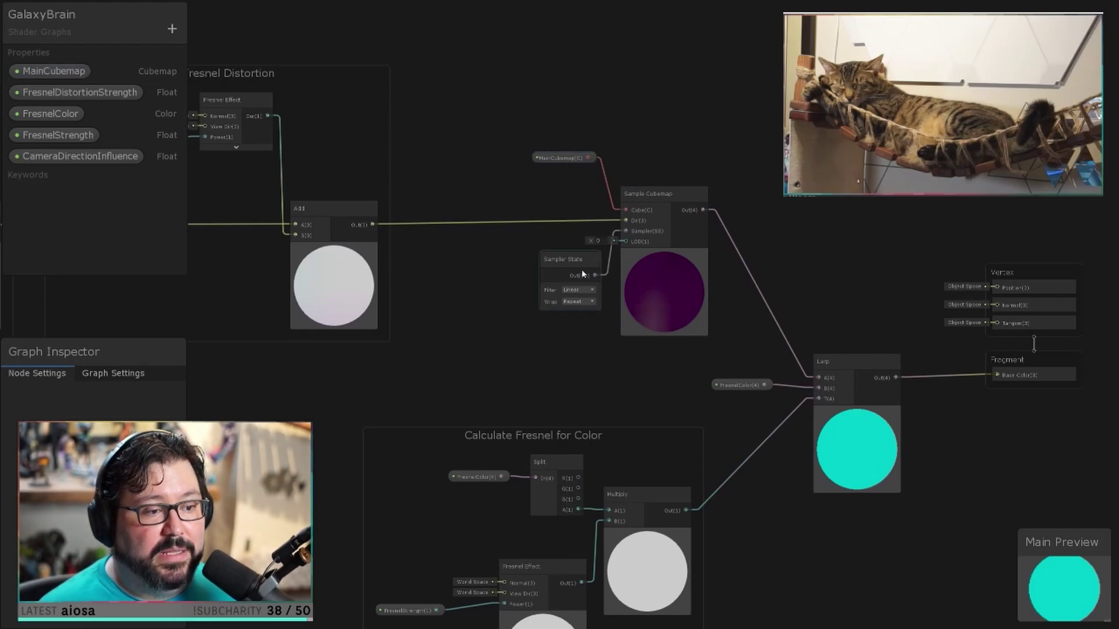
middle_drag(604, 353, 553, 217)
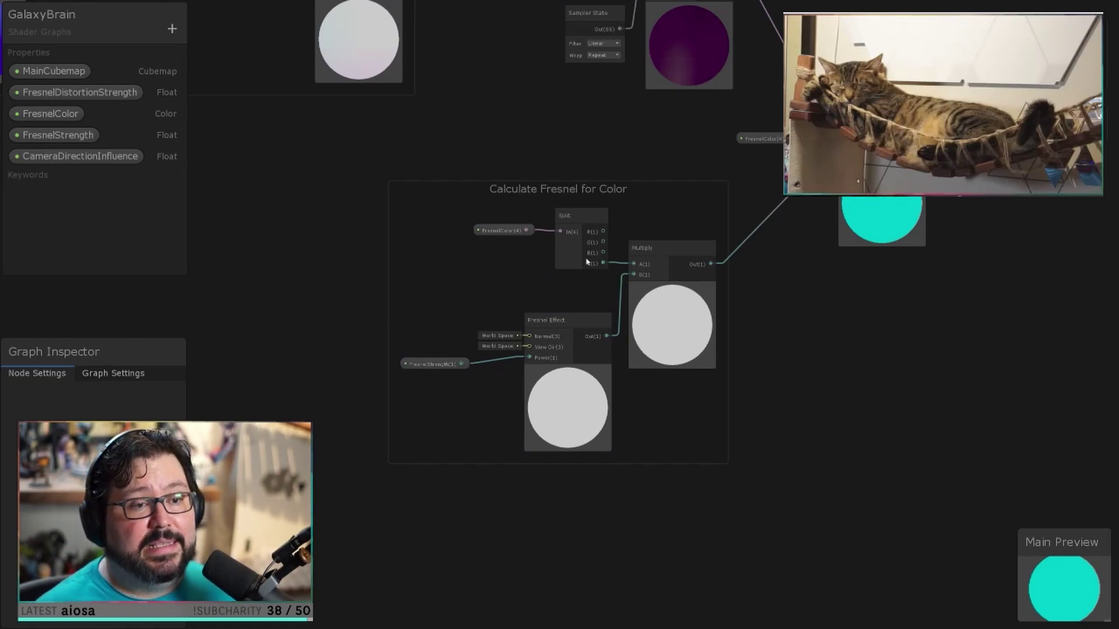
Pan to the Sample Cubemap and Lerp nodes, then show the running game full screen.
middle_drag(833, 332, 670, 462)
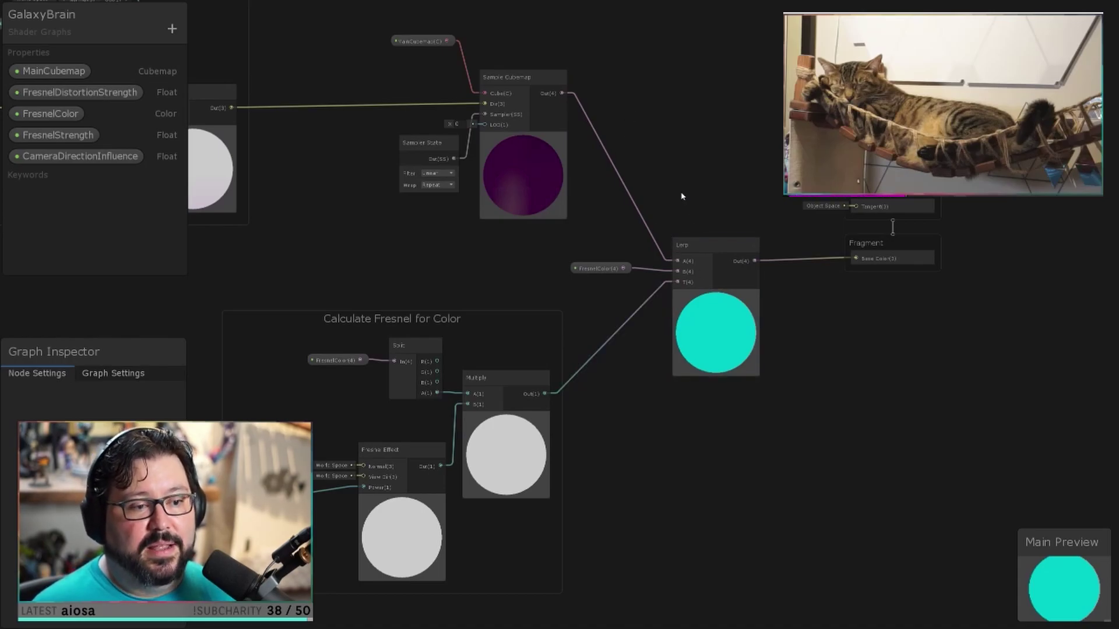
key(F10)
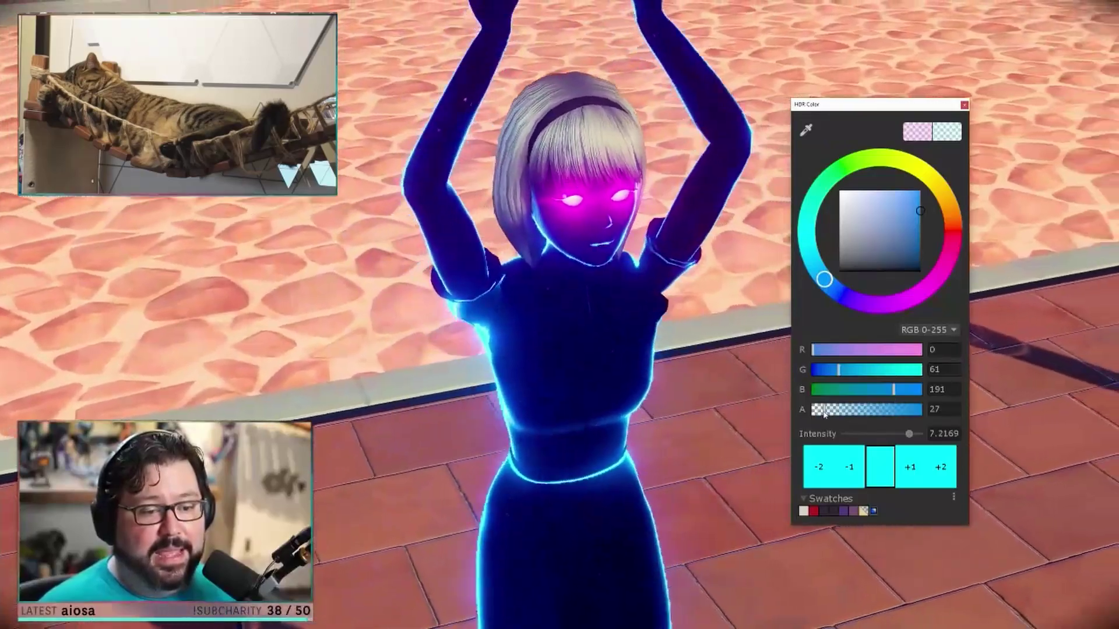
Raise the Fresnel colour's alpha to about 70 for a brighter cyan rim glow.
mouse_move(824, 413)
mouse_down()
mouse_move(884, 403)
mouse_move(824, 400)
mouse_up()
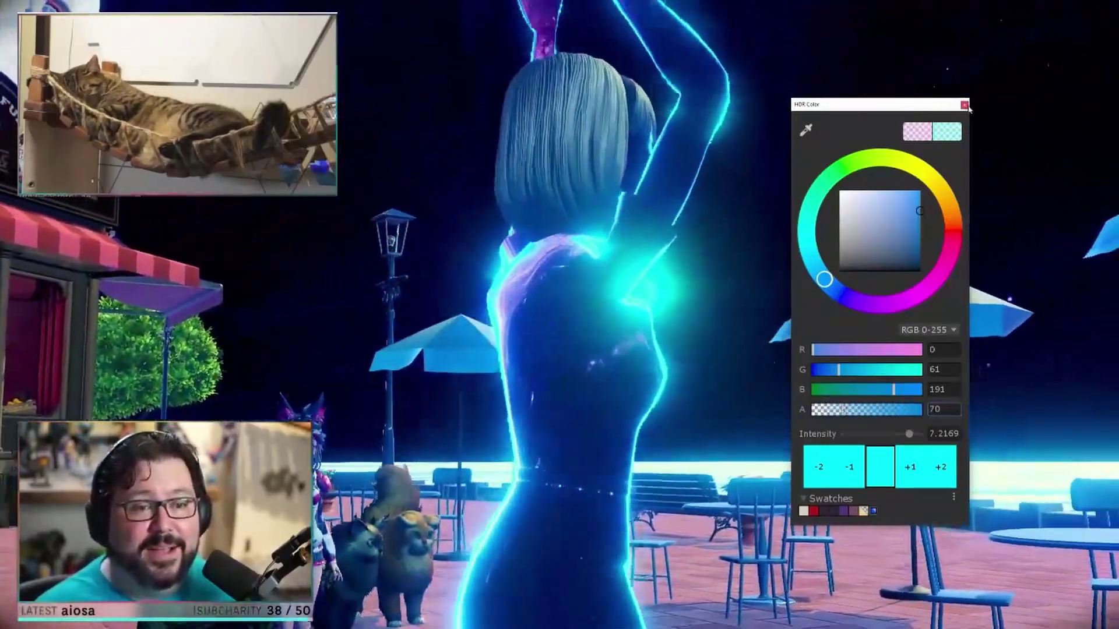
click(965, 105)
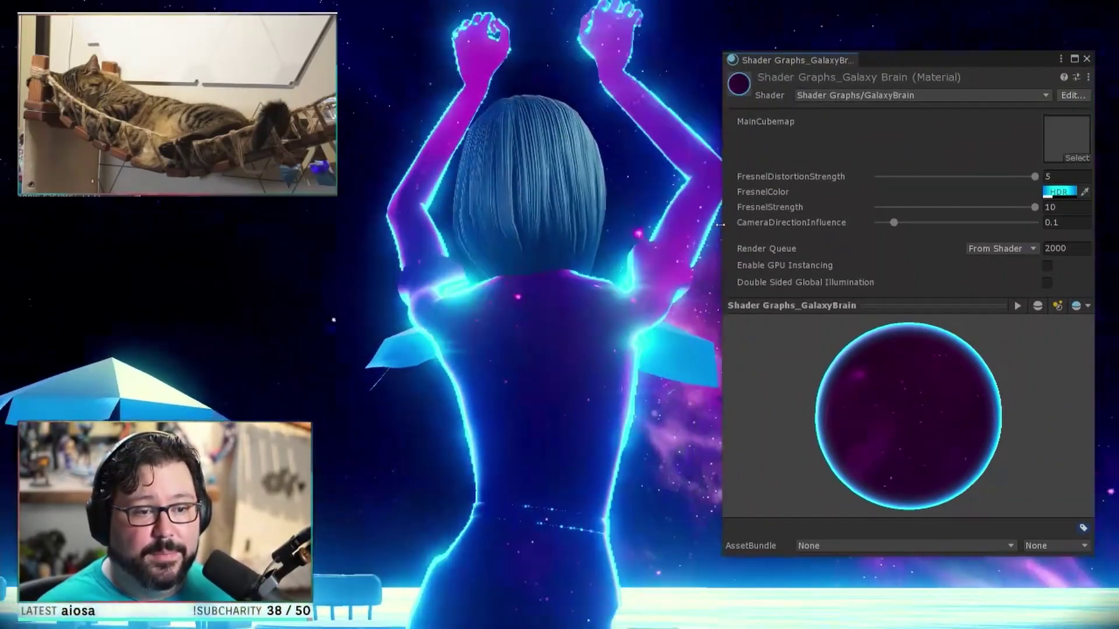
Lower FresnelStrength to 8.21 and push FresnelDistortionStrength to its maximum of 5.
drag(720, 224, 833, 232)
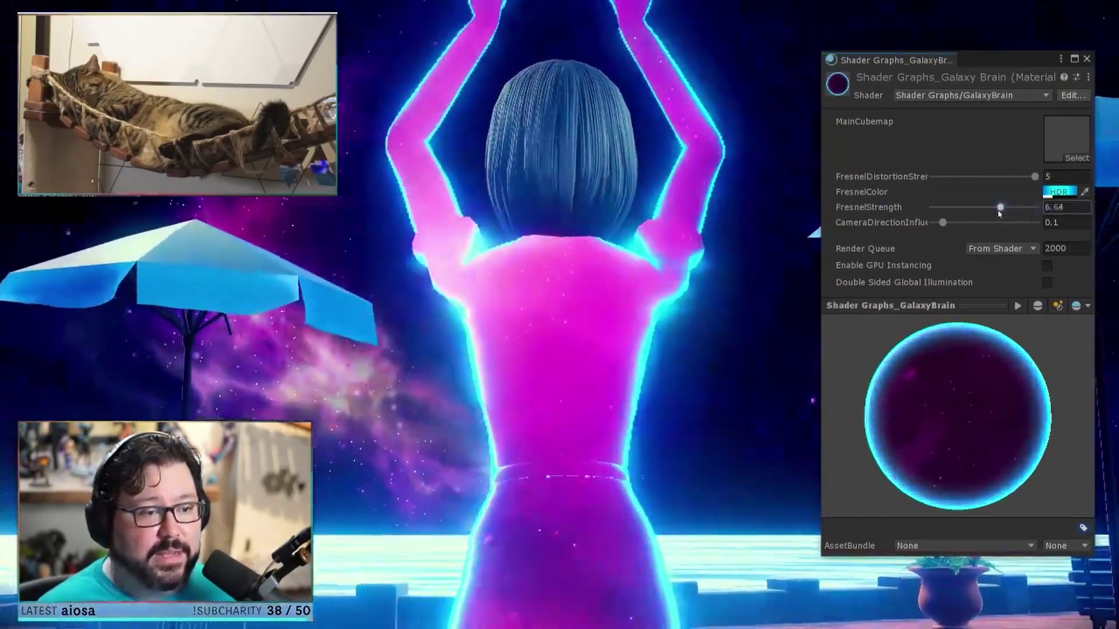
mouse_move(999, 213)
mouse_down()
mouse_move(949, 211)
mouse_move(1031, 220)
mouse_move(1017, 211)
mouse_up()
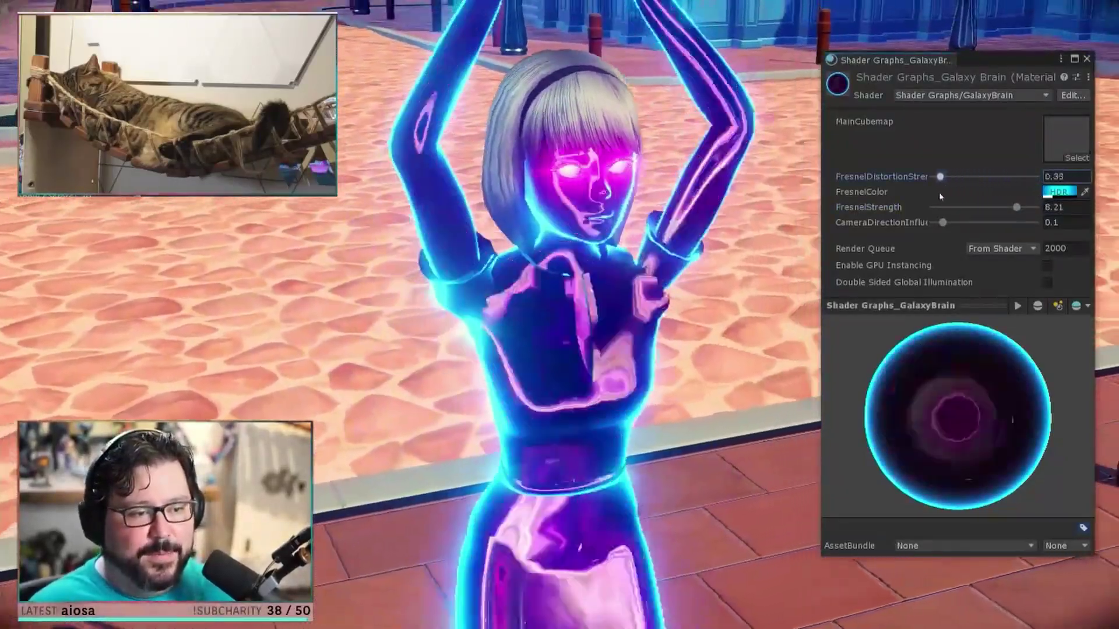
drag(940, 197, 948, 191)
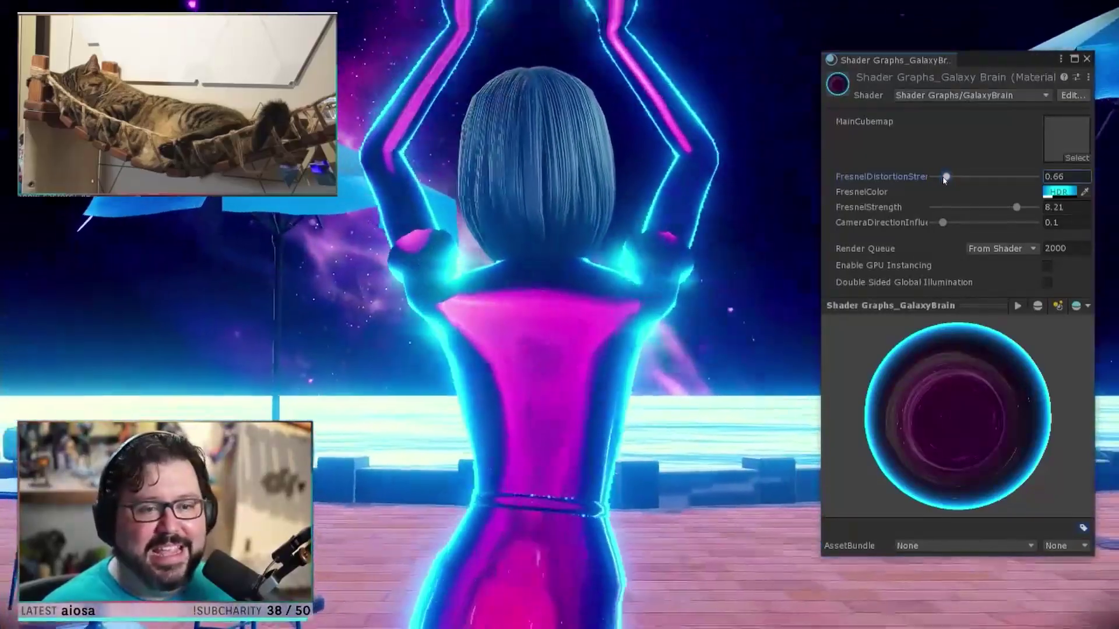
drag(945, 179, 1034, 180)
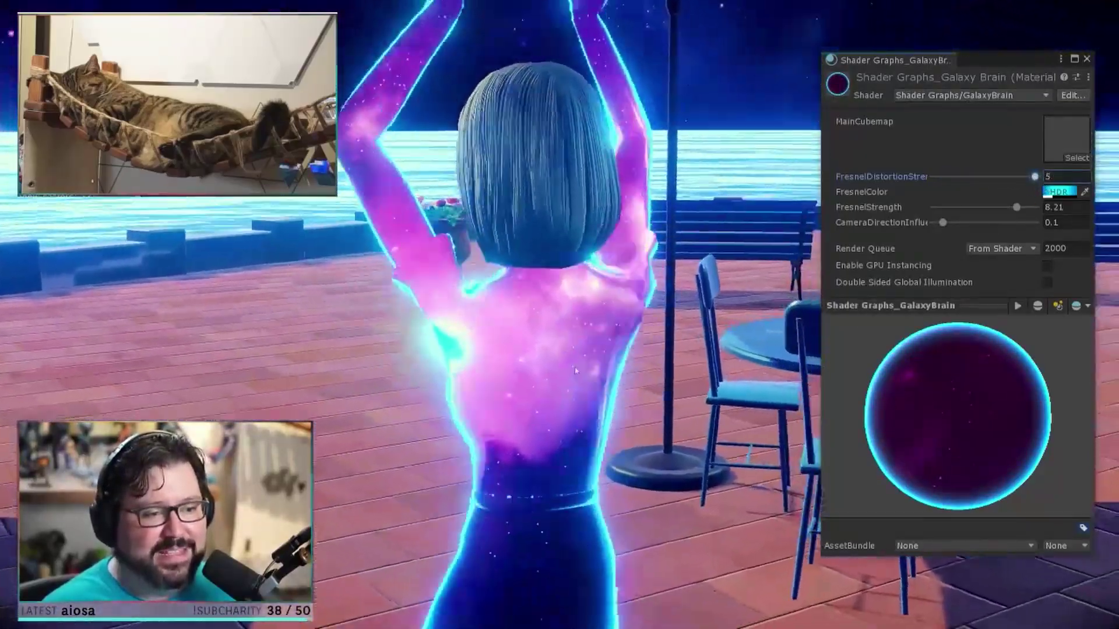